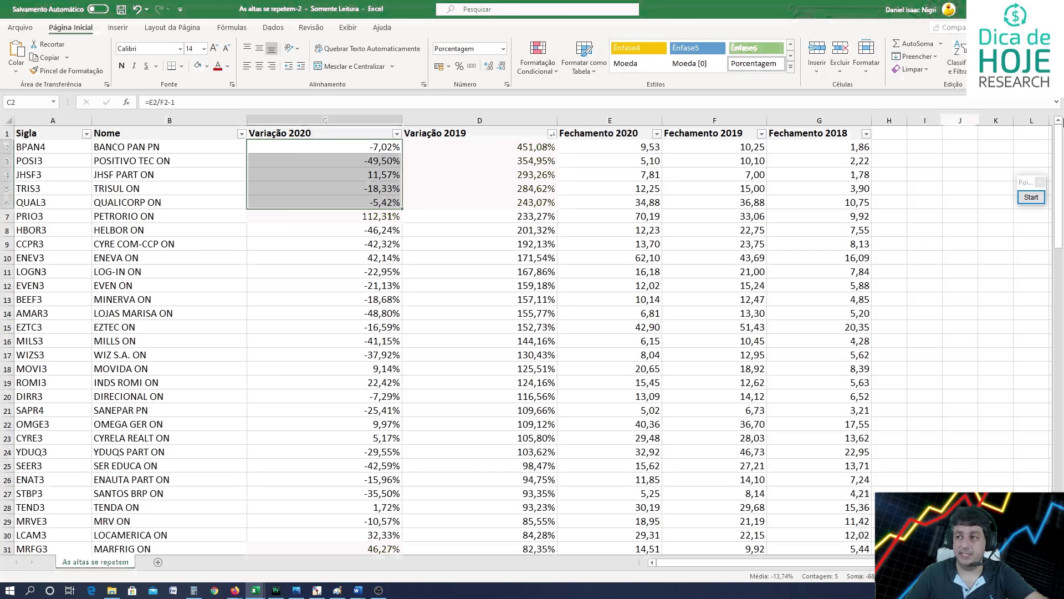
- Examine the Variação 2019 values, company names and Variação 2020 values of the last five stocks, rows 88 to 92
{"action": "left_click_drag", "start_coordinate": [1060, 145], "coordinate": [1049, 489]}
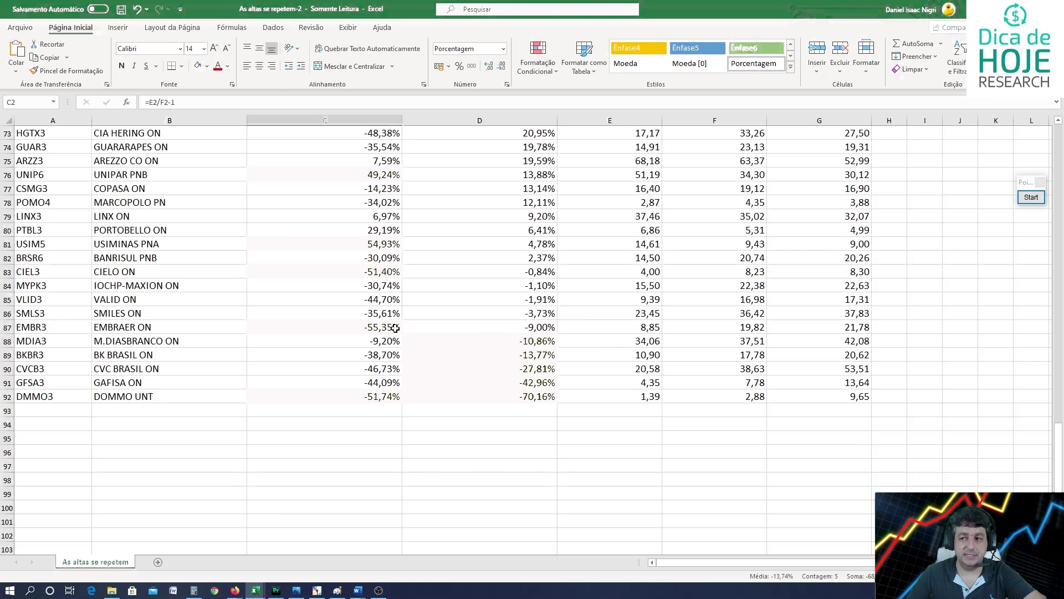
{"action": "left_click", "coordinate": [529, 340]}
{"action": "left_click", "coordinate": [532, 355]}
{"action": "left_click", "coordinate": [530, 368]}
{"action": "left_click", "coordinate": [530, 382]}
{"action": "left_click", "coordinate": [530, 399]}
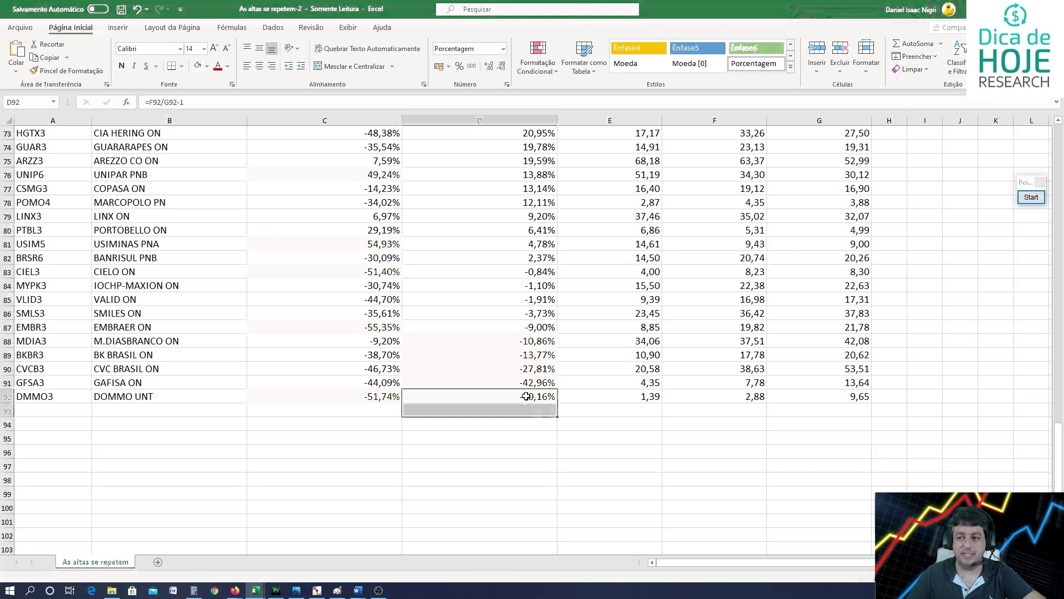
{"action": "left_click", "coordinate": [145, 339]}
{"action": "left_click", "coordinate": [131, 354]}
{"action": "left_click", "coordinate": [129, 369]}
{"action": "left_click", "coordinate": [127, 382]}
{"action": "left_click", "coordinate": [124, 398]}
{"action": "left_click_drag", "start_coordinate": [385, 343], "coordinate": [352, 399]}
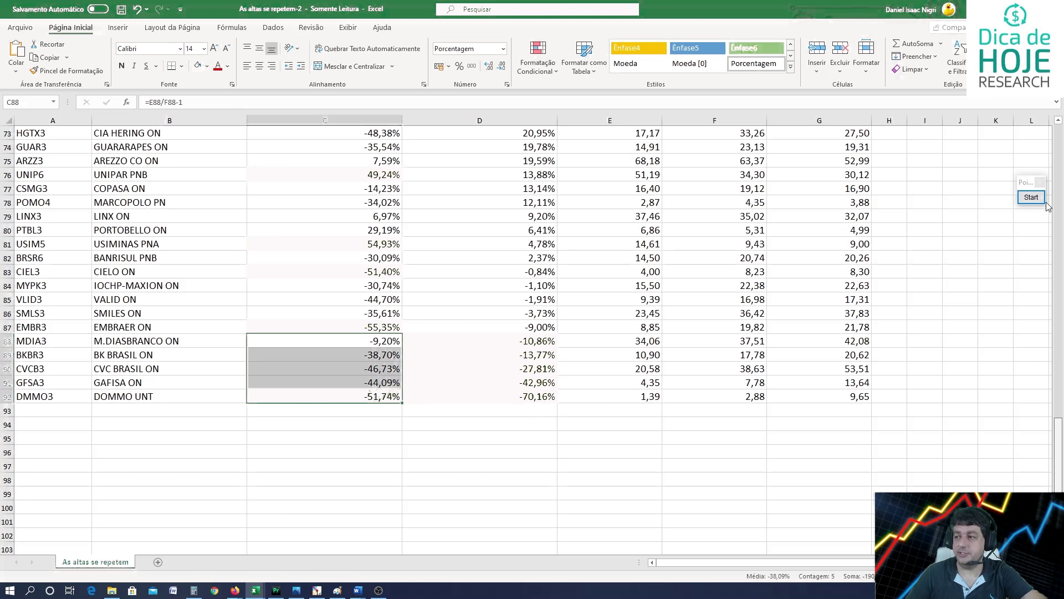
- Switch to the As altas se repetem-3 workbook and sort its table by Variação 2019 from largest to smallest
{"action": "left_click_drag", "start_coordinate": [1059, 454], "coordinate": [1059, 131]}
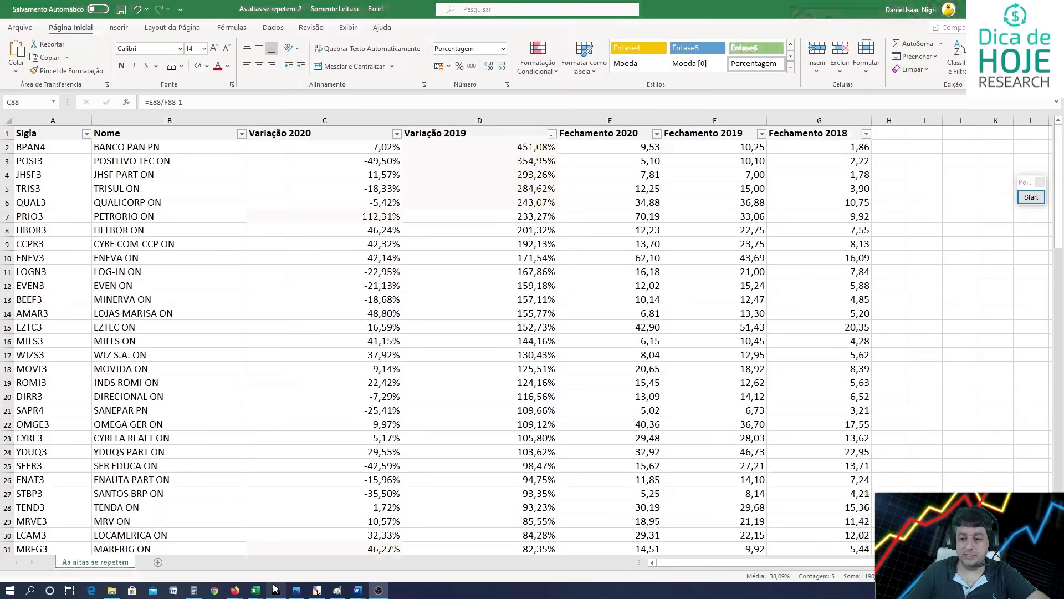
{"action": "mouse_move", "coordinate": [255, 590]}
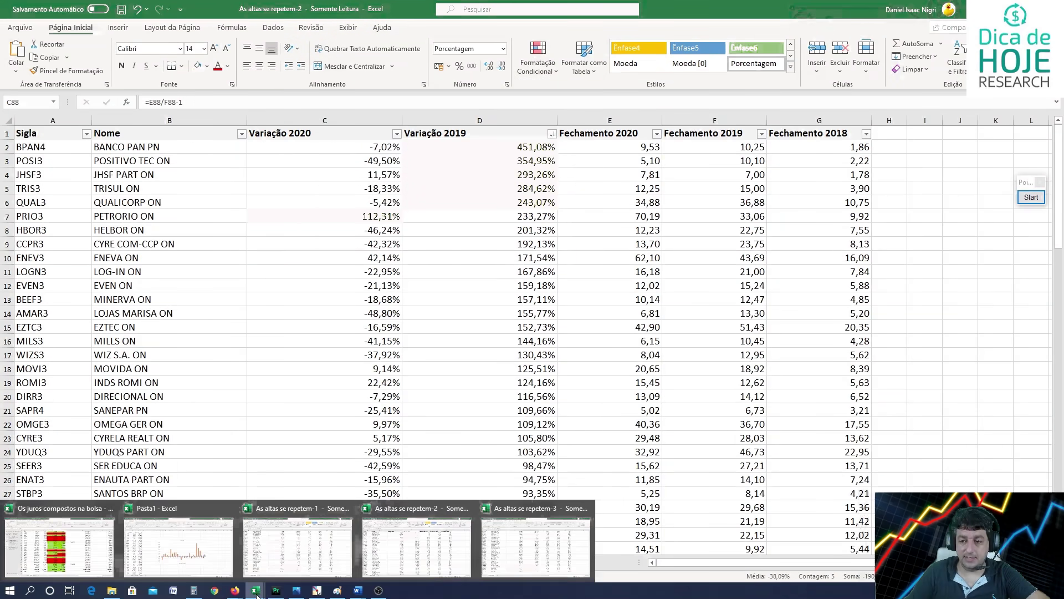
{"action": "left_click", "coordinate": [506, 548]}
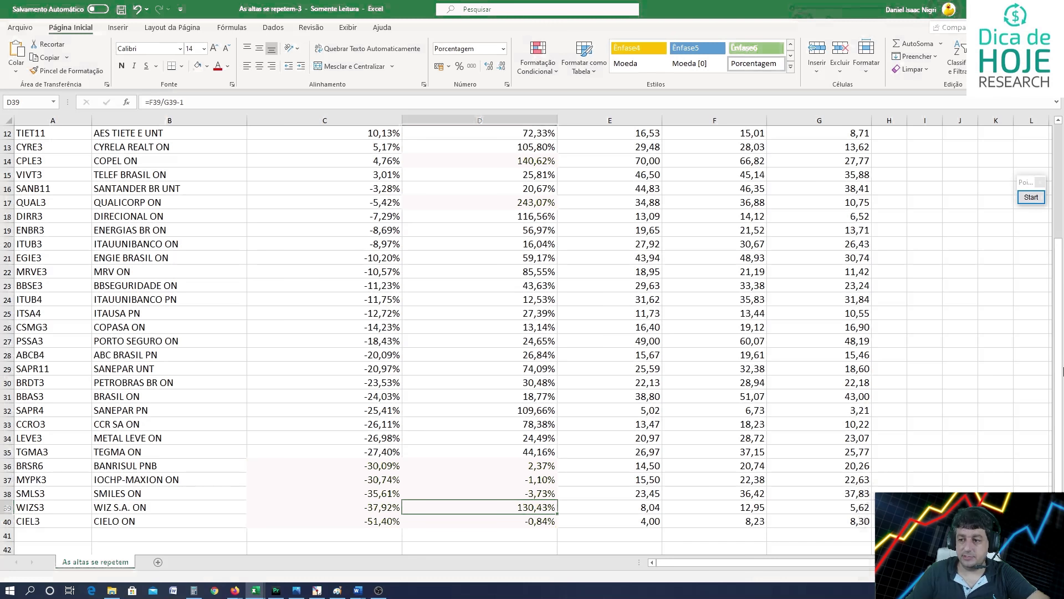
{"action": "left_click_drag", "start_coordinate": [1061, 409], "coordinate": [1059, 293]}
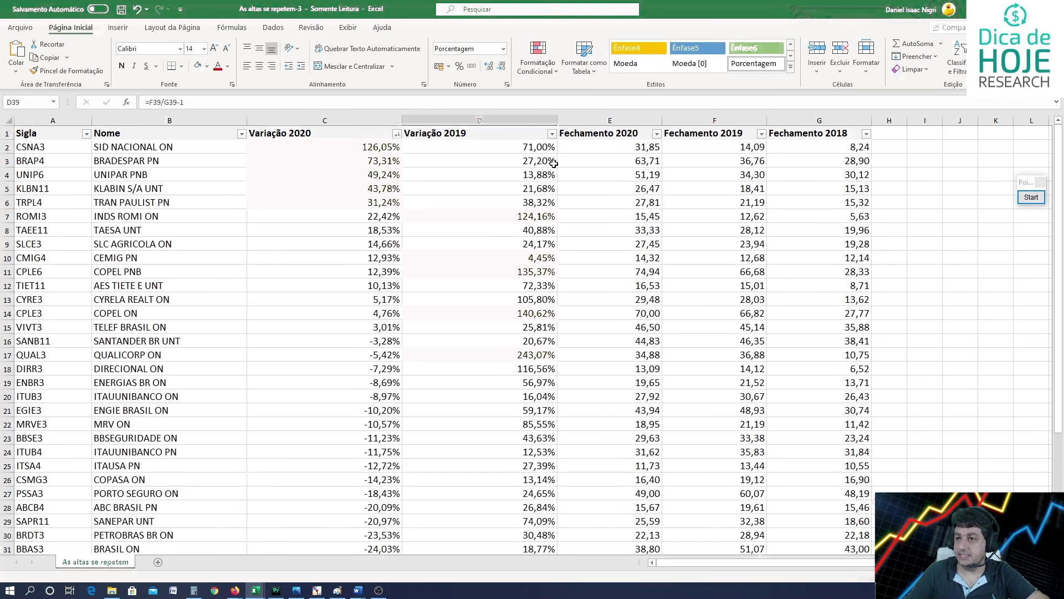
{"action": "left_click", "coordinate": [552, 134]}
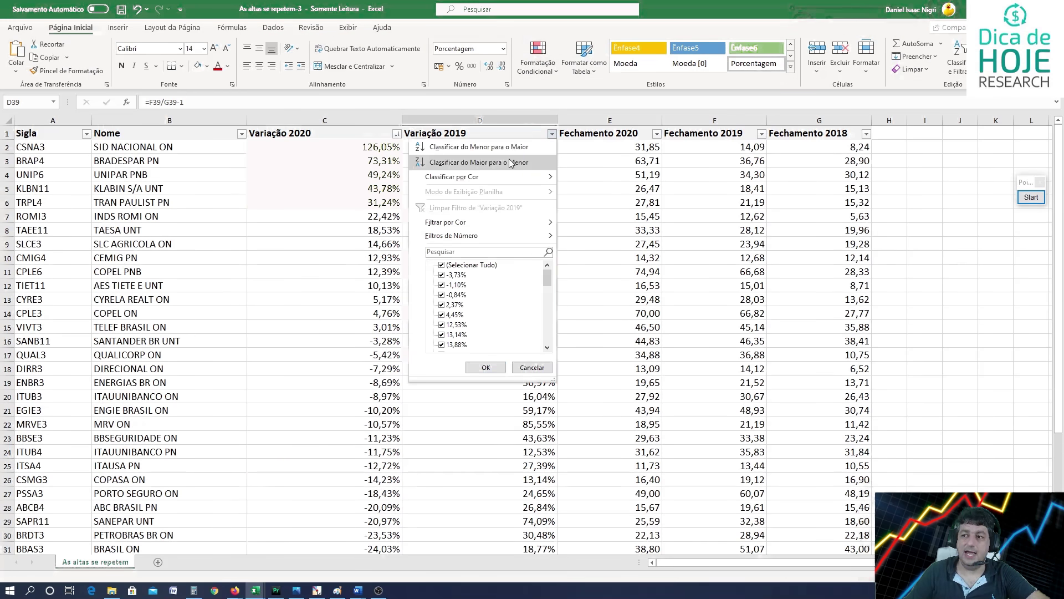
{"action": "left_click", "coordinate": [510, 162]}
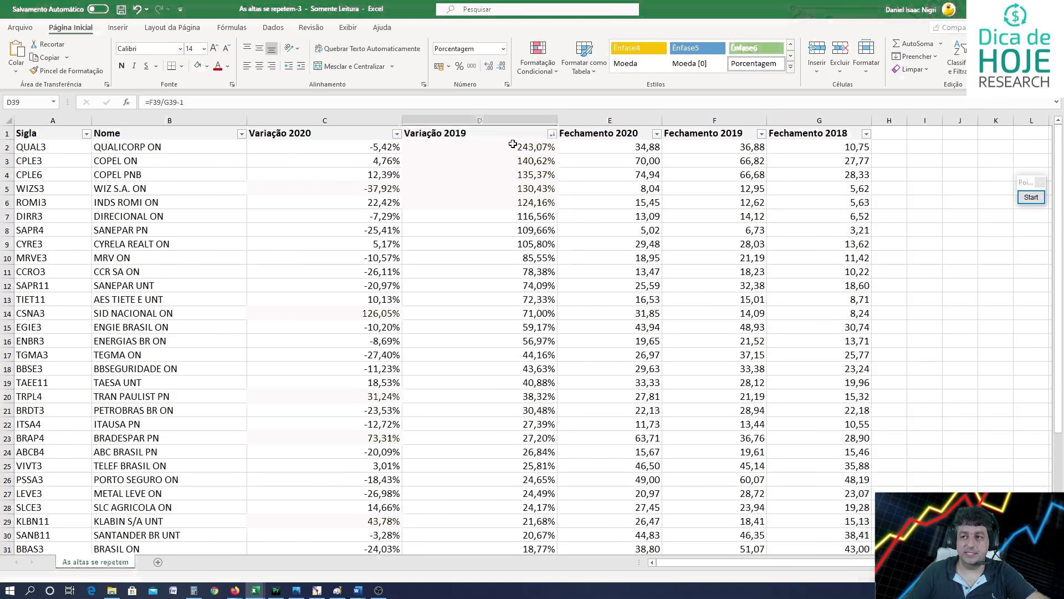
- Compare the Variação 2019 and Variação 2020 values of the first five stocks, ending on WIZS3's 2020 cell
{"action": "left_click_drag", "start_coordinate": [512, 144], "coordinate": [520, 201]}
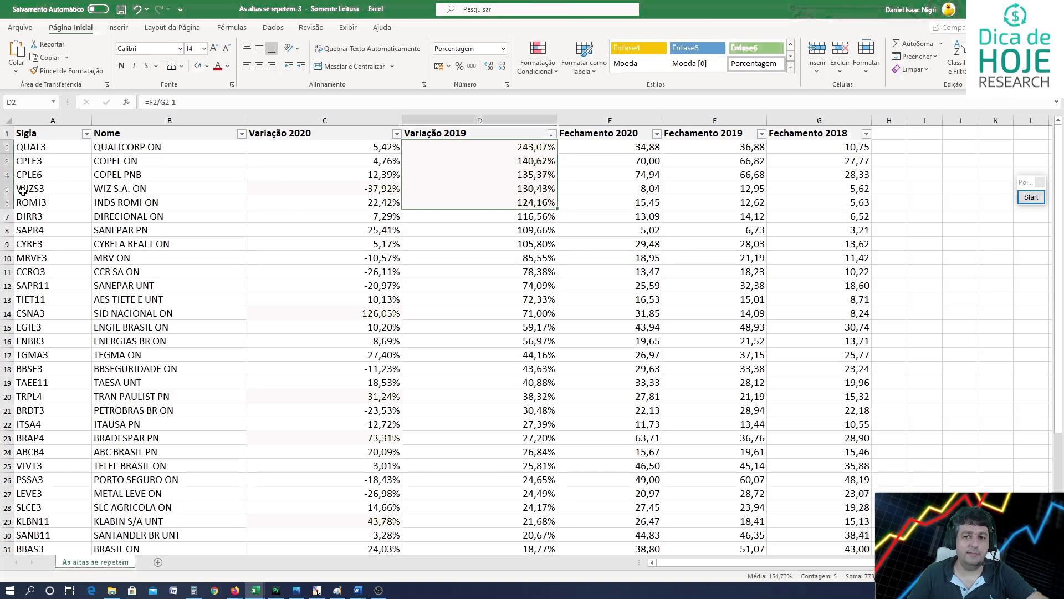
{"action": "left_click_drag", "start_coordinate": [333, 145], "coordinate": [328, 205]}
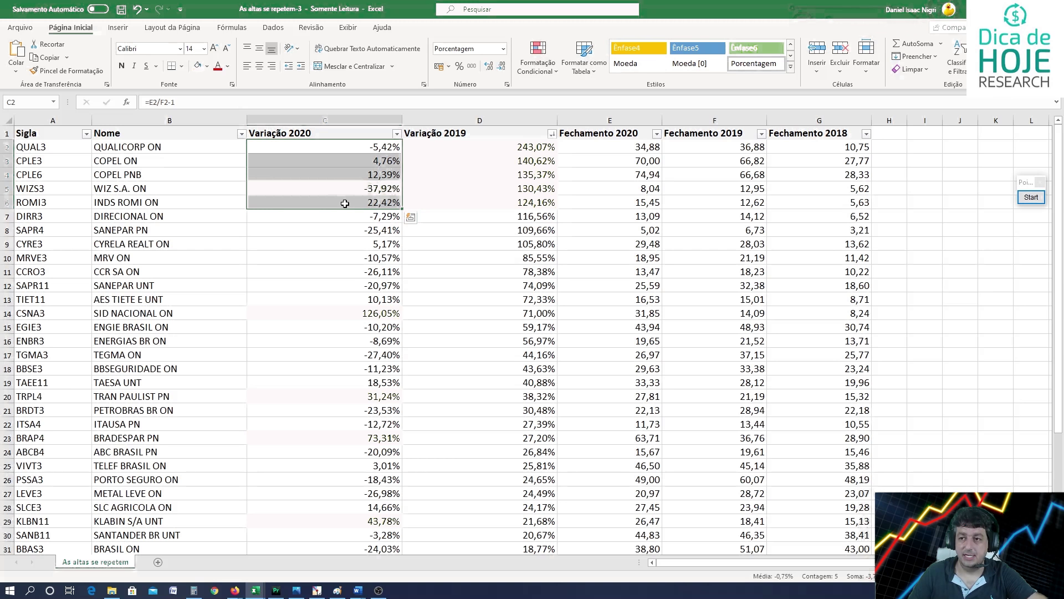
{"action": "left_click", "coordinate": [364, 192]}
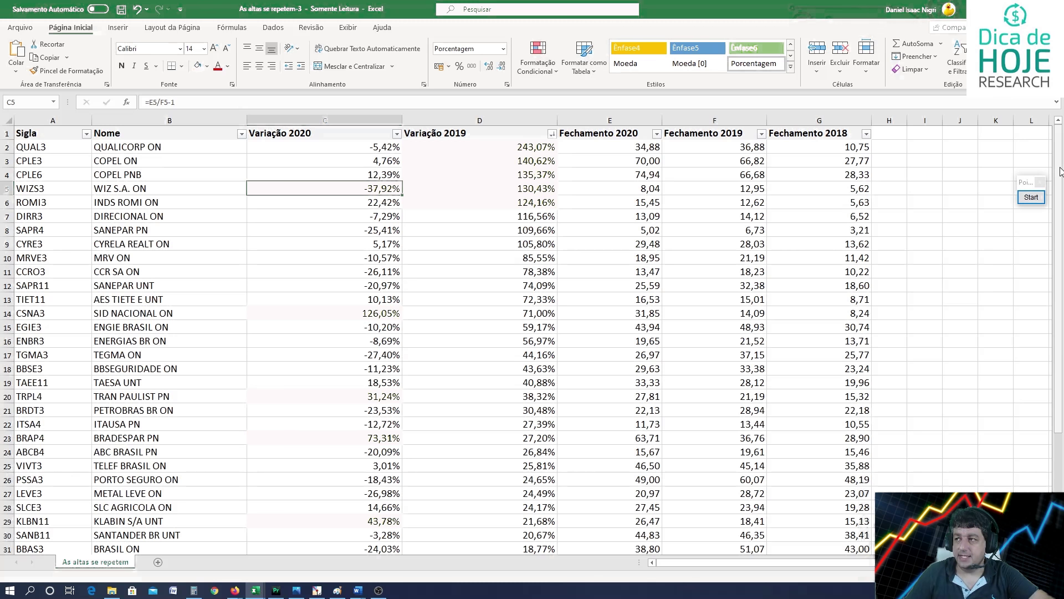
- Review the Variação 2019 values in D36:D40 and the Variação 2020 values in C37:C40 for the last stocks
{"action": "left_click_drag", "start_coordinate": [1061, 170], "coordinate": [1060, 356]}
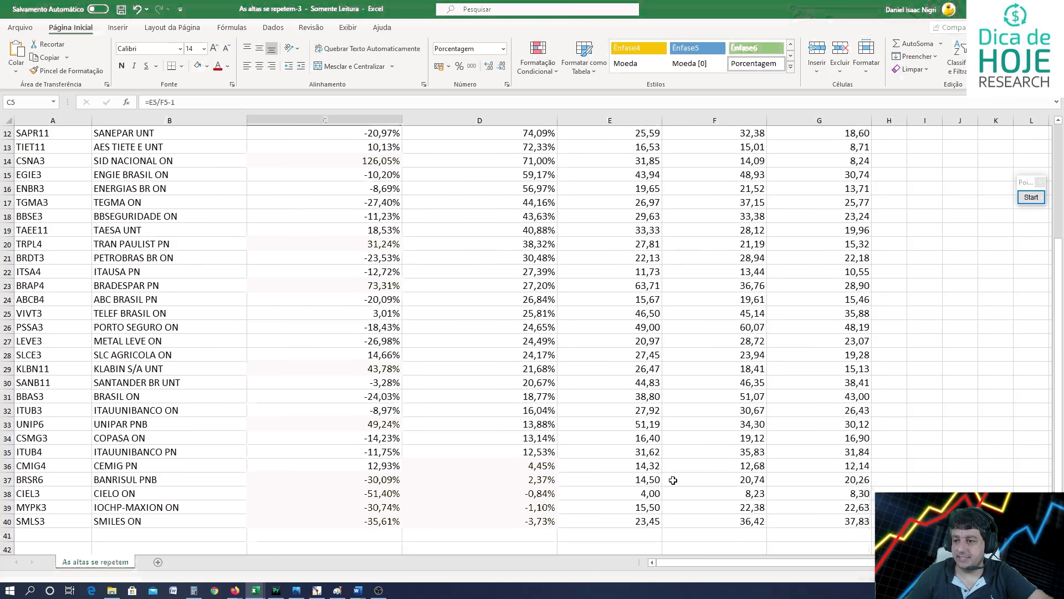
{"action": "left_click", "coordinate": [518, 465]}
{"action": "left_click_drag", "start_coordinate": [518, 465], "coordinate": [510, 515]}
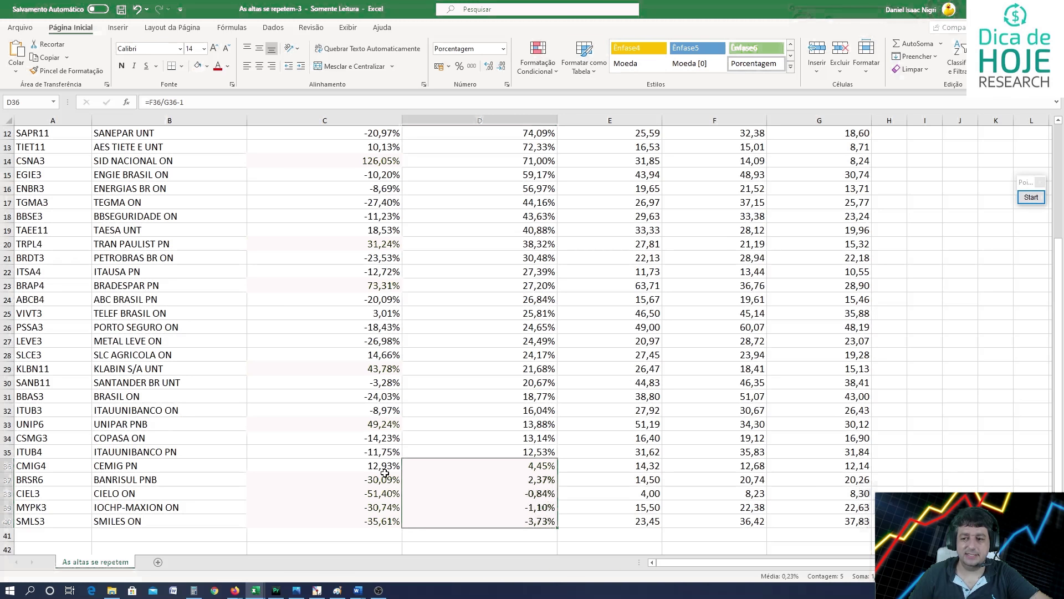
{"action": "left_click_drag", "start_coordinate": [375, 480], "coordinate": [352, 523]}
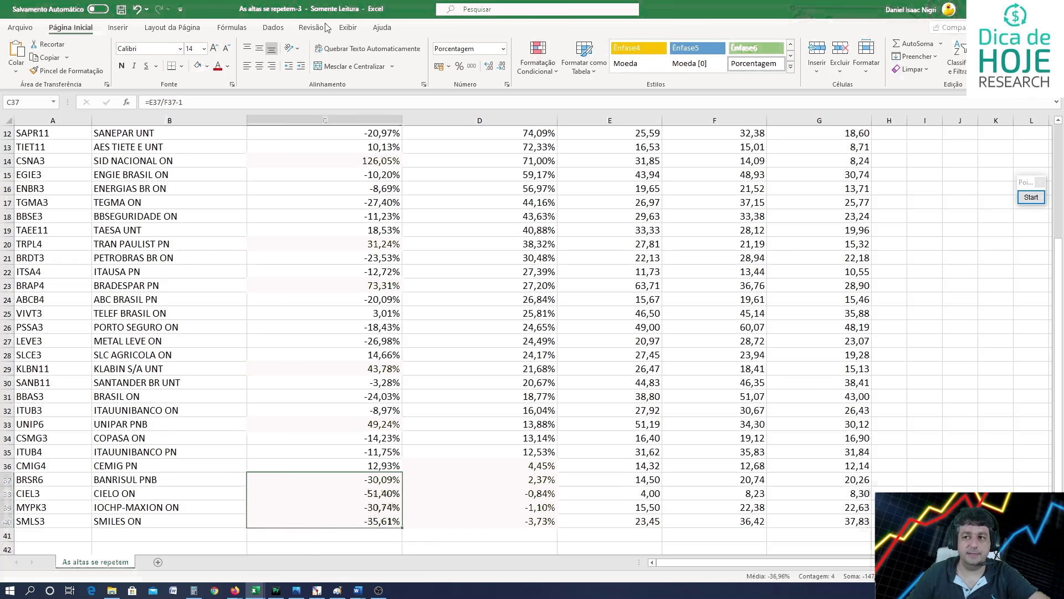
- Select the Variação 2020 values of the five stocks with the lowest 2019 variation, C36:C40
{"action": "scroll", "coordinate": [1063, 409], "scroll_direction": "up", "scroll_amount": 4}
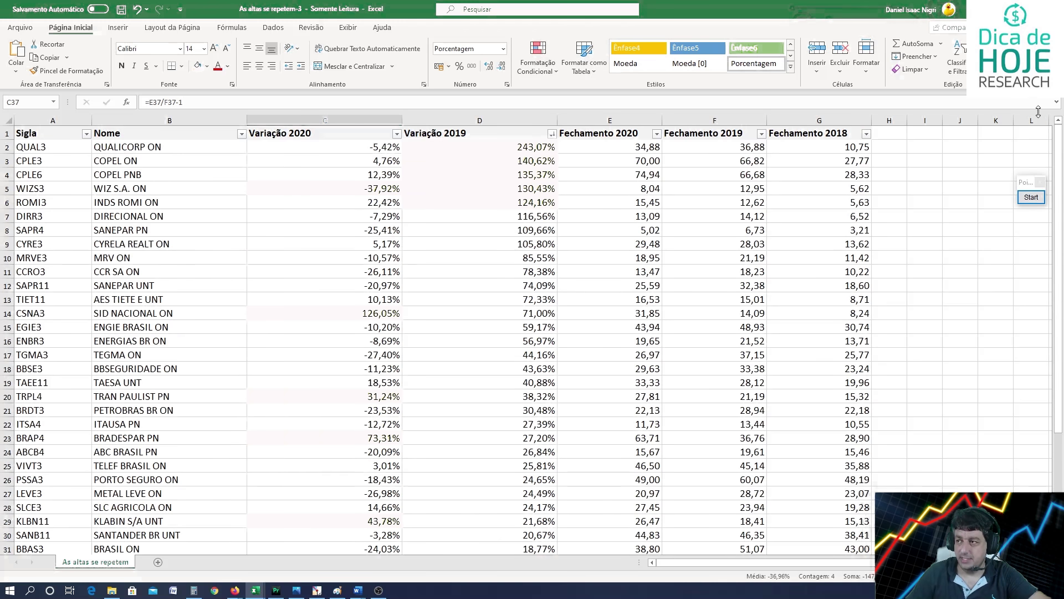
{"action": "left_click", "coordinate": [397, 134]}
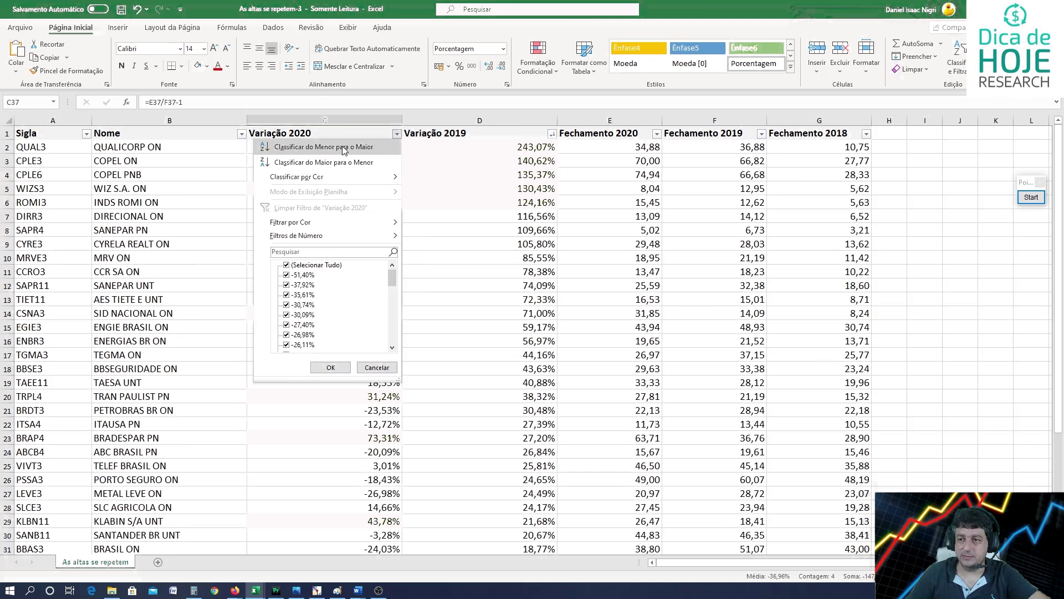
{"action": "scroll", "coordinate": [468, 492], "scroll_direction": "down", "scroll_amount": 4}
{"action": "left_click_drag", "start_coordinate": [355, 466], "coordinate": [287, 506]}
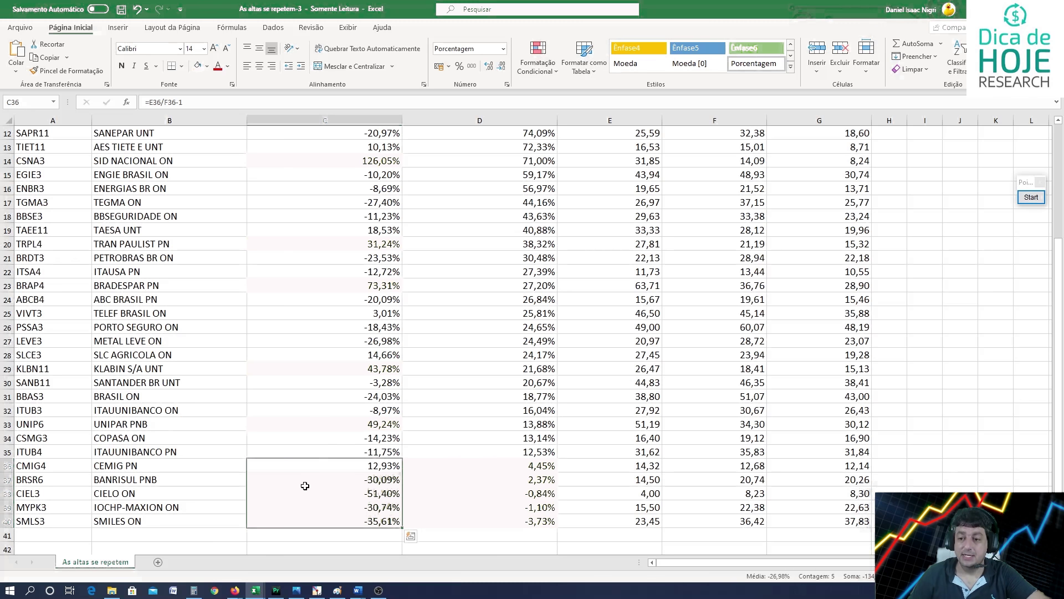
- Highlight the Variação 2020 values of the first six stocks, C2:C7, and single out WIZS3's value in C5
{"action": "left_click_drag", "start_coordinate": [1058, 303], "coordinate": [1041, 113]}
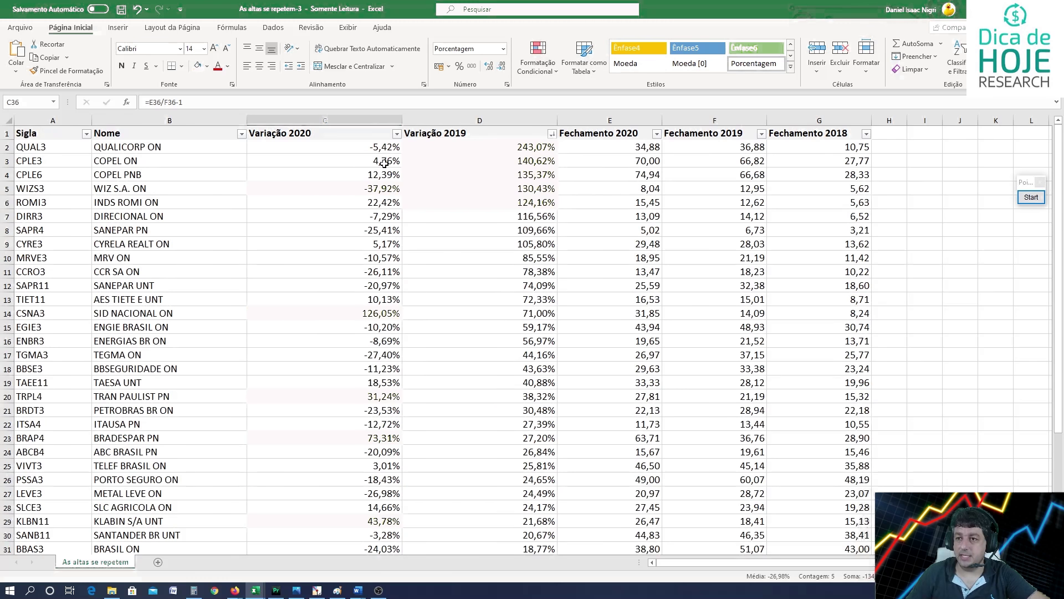
{"action": "left_click_drag", "start_coordinate": [377, 147], "coordinate": [377, 216]}
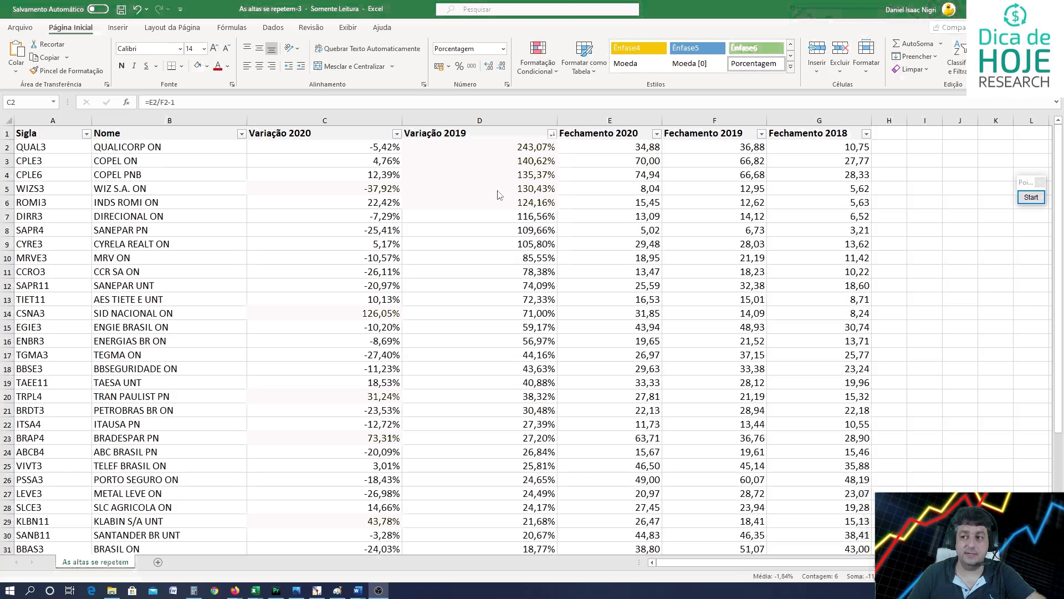
{"action": "key", "text": "shift+Down"}
{"action": "key", "text": "shift+Down"}
{"action": "key", "text": "shift+Down"}
{"action": "key", "text": "shift+Down"}
{"action": "key", "text": "shift+Down"}
{"action": "left_click", "coordinate": [388, 189]}
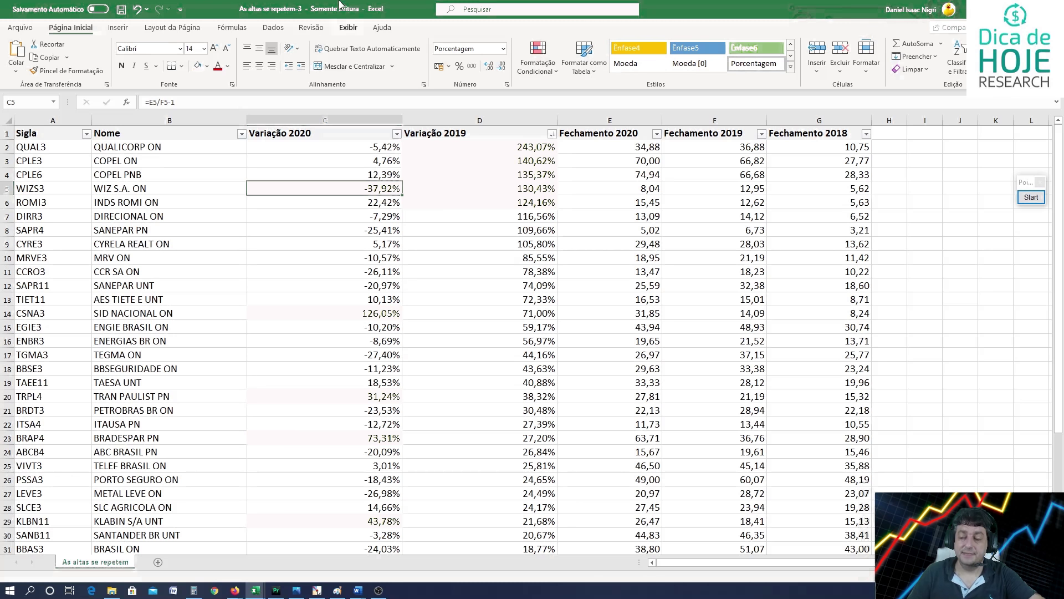
- Sort the table by Variação 2020 from largest to smallest and select the first five tickers, A2:A6
{"action": "left_click", "coordinate": [397, 134]}
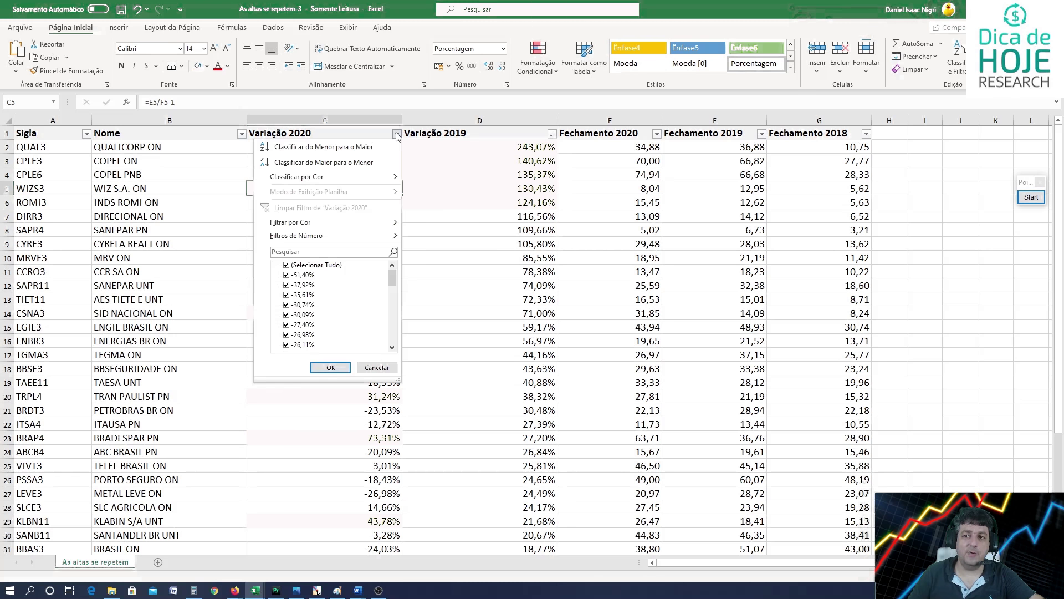
{"action": "key", "text": "Escape"}
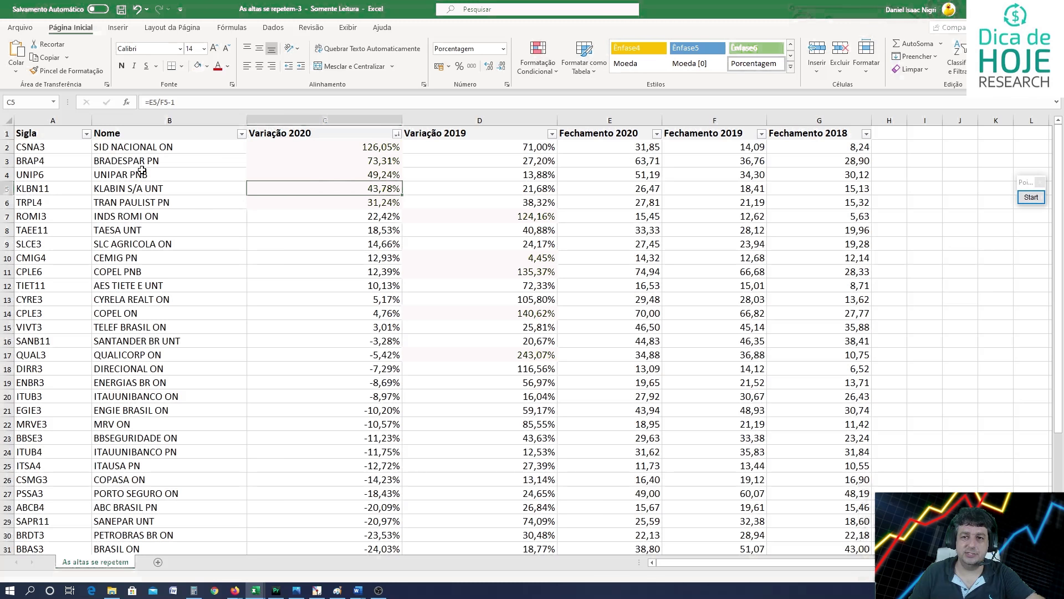
{"action": "left_click_drag", "start_coordinate": [70, 146], "coordinate": [70, 203]}
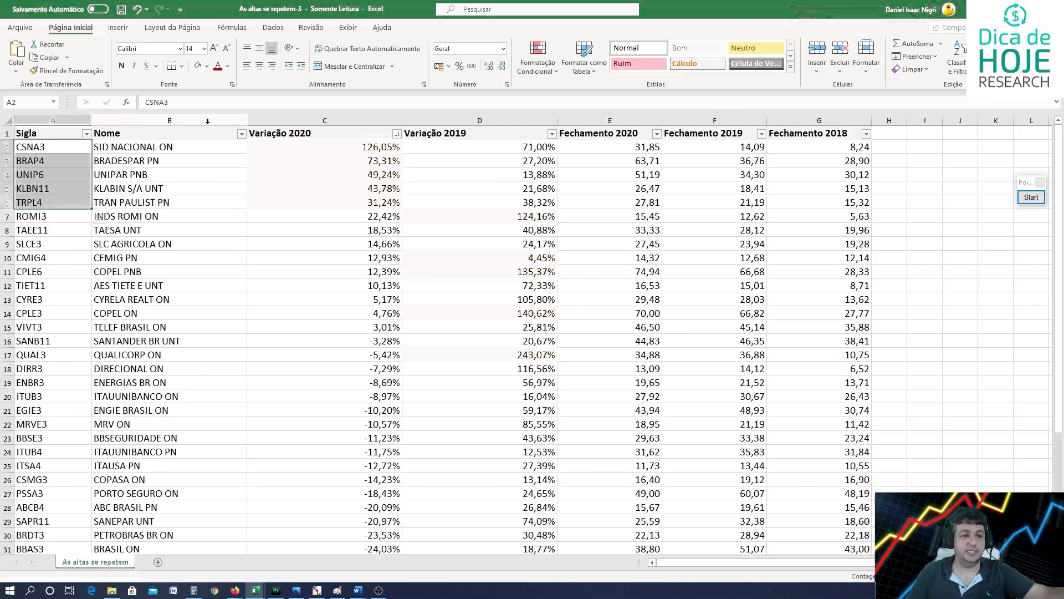
- In the As altas se repetem-2 workbook, sort by Variação 2020 from largest to smallest and select the tickers in A2:A6
{"action": "left_click", "coordinate": [256, 590]}
{"action": "left_click", "coordinate": [435, 554]}
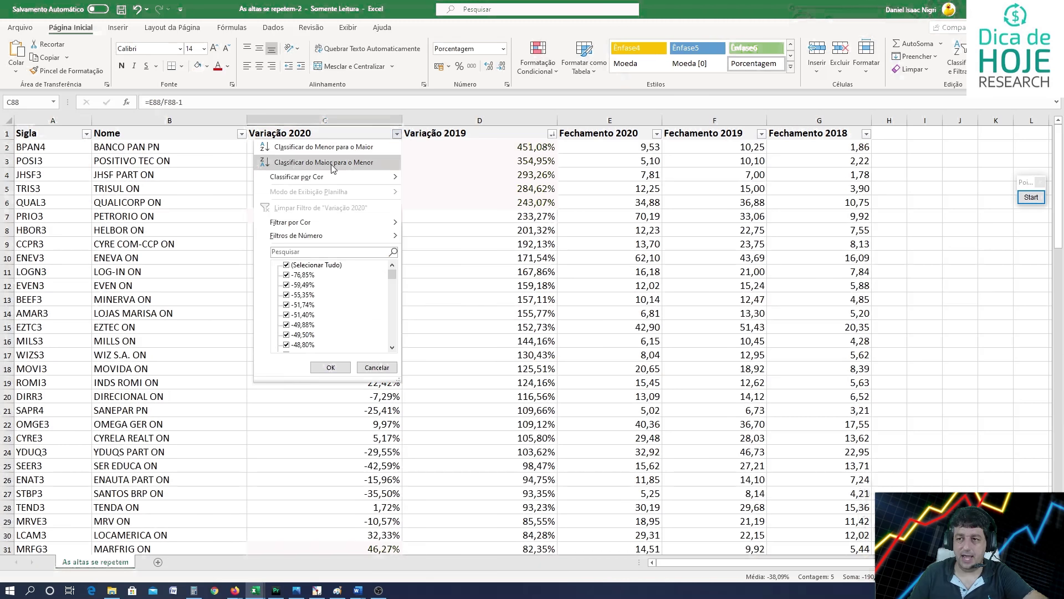
{"action": "left_click", "coordinate": [331, 162]}
{"action": "left_click_drag", "start_coordinate": [50, 147], "coordinate": [56, 207]}
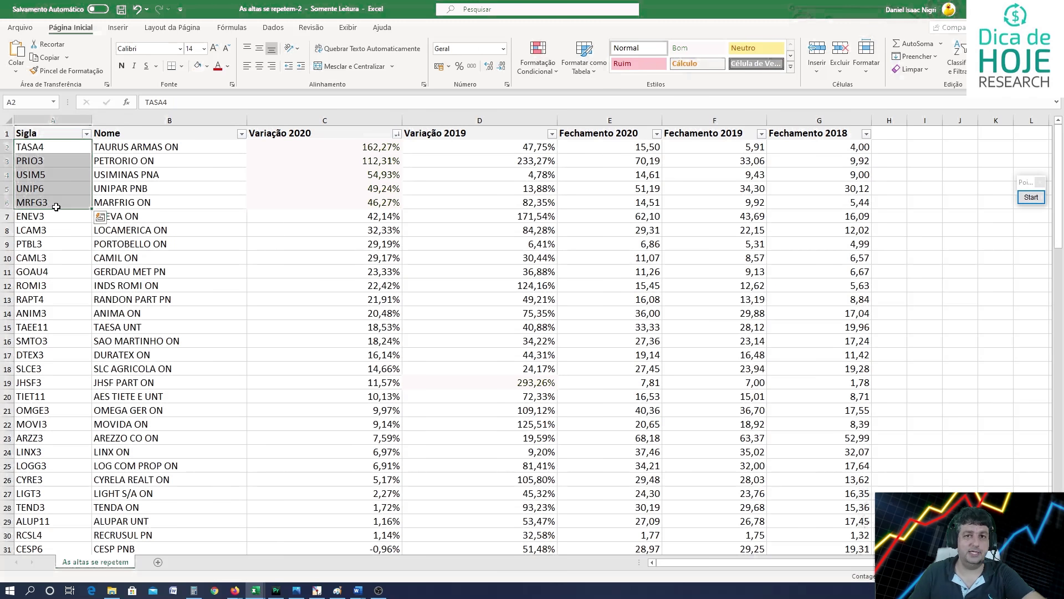
- Switch to the As altas se repetem-1 workbook and sort its table by Variação 2020 from largest to smallest
{"action": "left_click", "coordinate": [255, 590]}
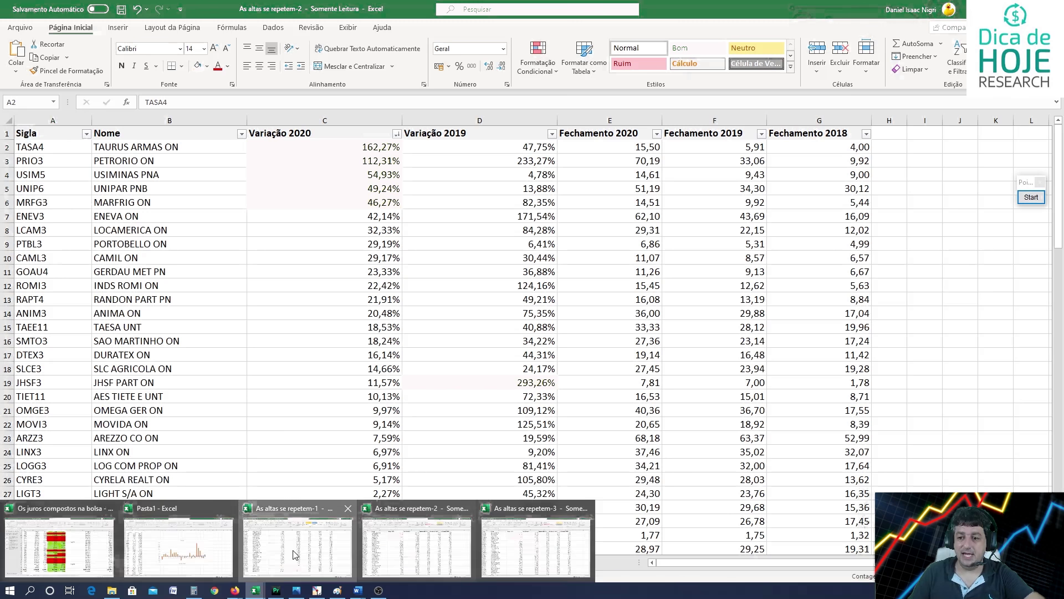
{"action": "left_click", "coordinate": [294, 554]}
{"action": "left_click_drag", "start_coordinate": [1062, 442], "coordinate": [1060, 161]}
{"action": "left_click", "coordinate": [397, 133]}
{"action": "left_click", "coordinate": [291, 158]}
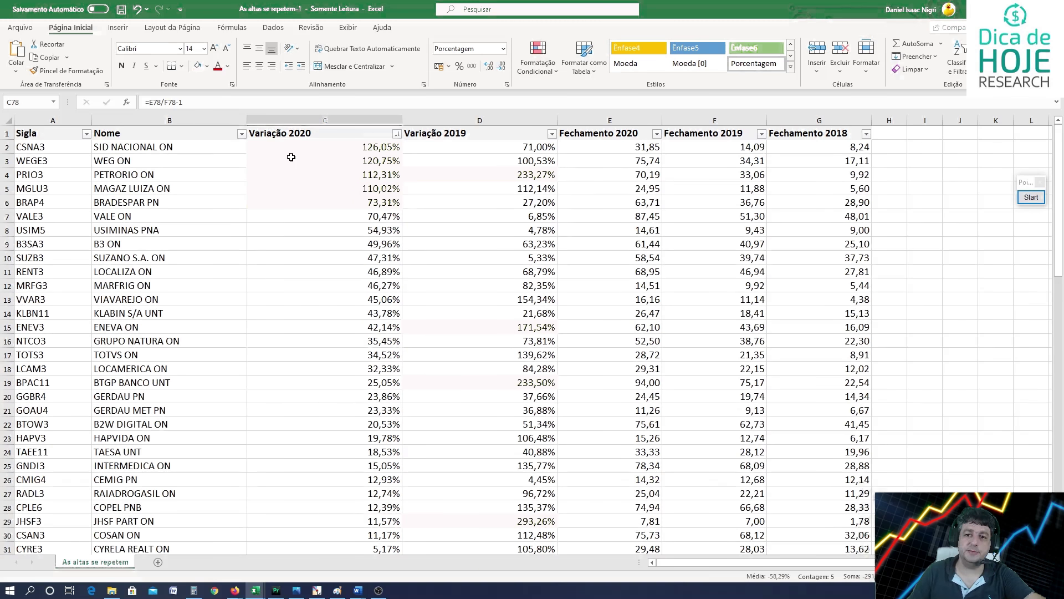
- Highlight the five tickers with the highest 2020 variation, A2:A6, and single out MGLU3
{"action": "mouse_move", "coordinate": [60, 151]}
{"action": "left_mouse_down"}
{"action": "mouse_move", "coordinate": [61, 202]}
{"action": "mouse_move", "coordinate": [57, 150]}
{"action": "left_mouse_up"}
{"action": "left_click", "coordinate": [58, 216]}
{"action": "left_click", "coordinate": [54, 203]}
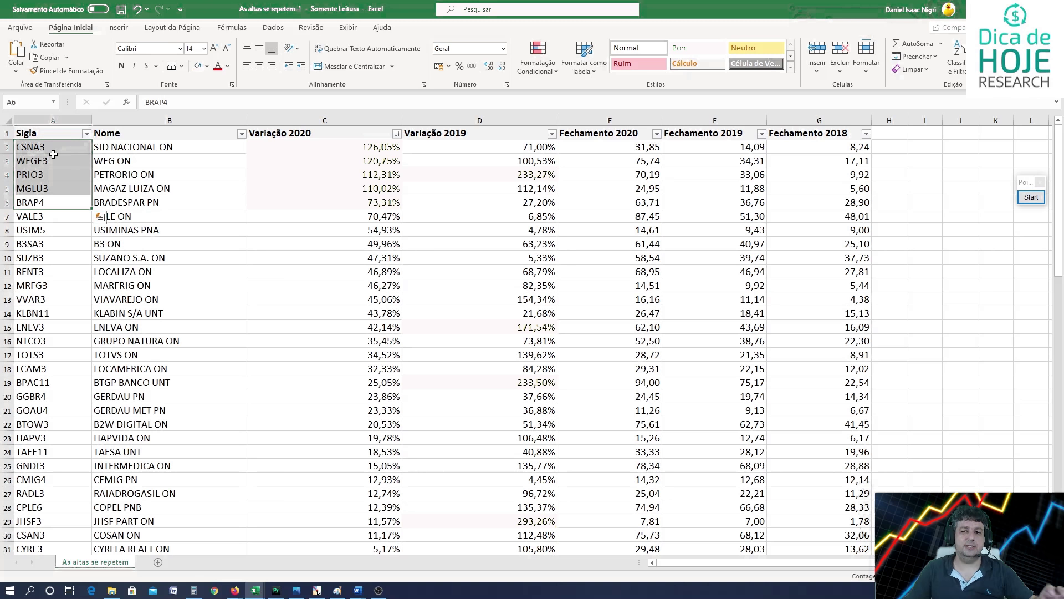
{"action": "left_click", "coordinate": [37, 189]}
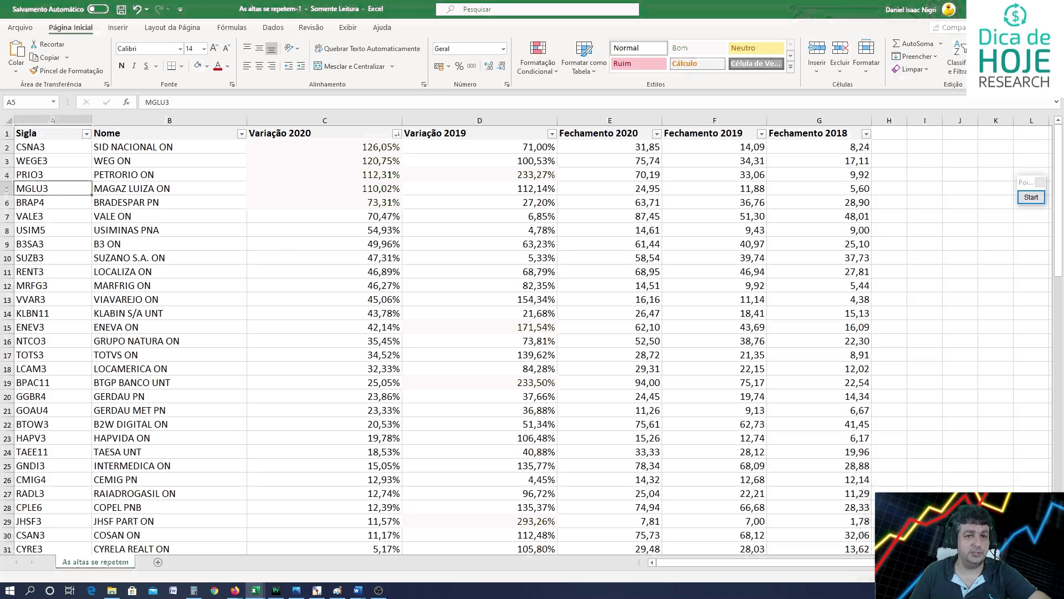